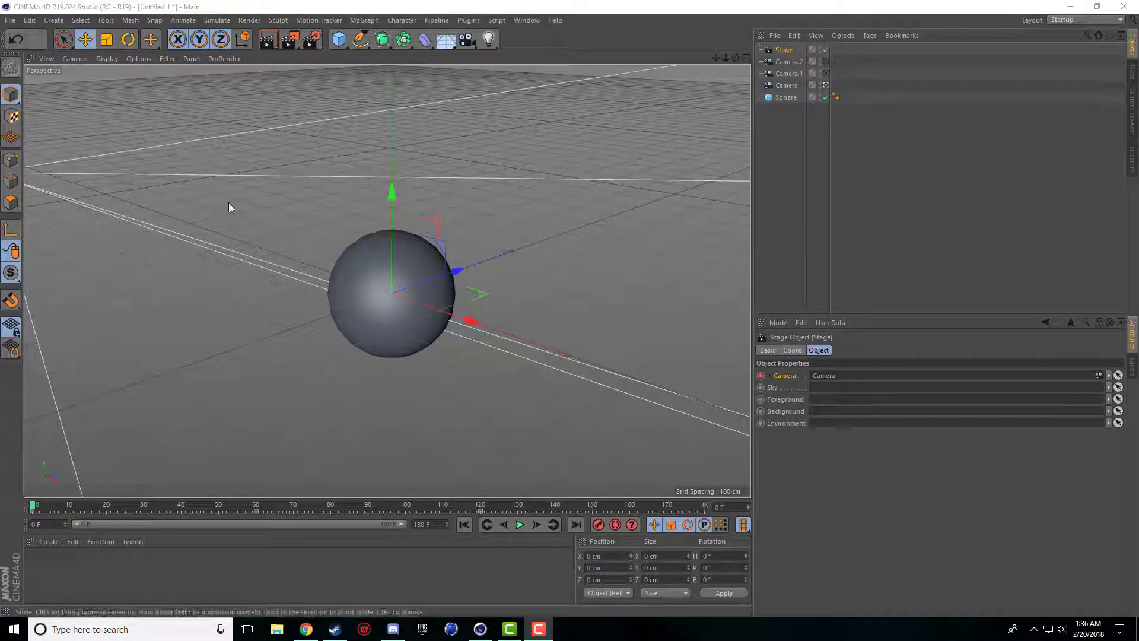
Play the existing sphere animation to preview the camera switches, and return to frame 0.
click(520, 528)
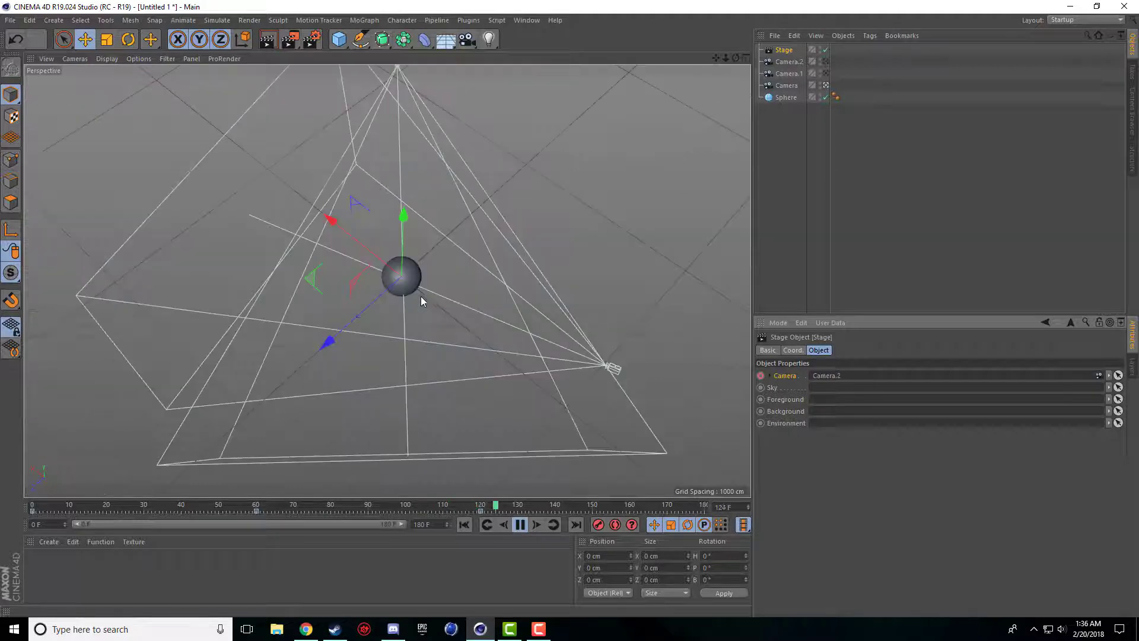
click(520, 525)
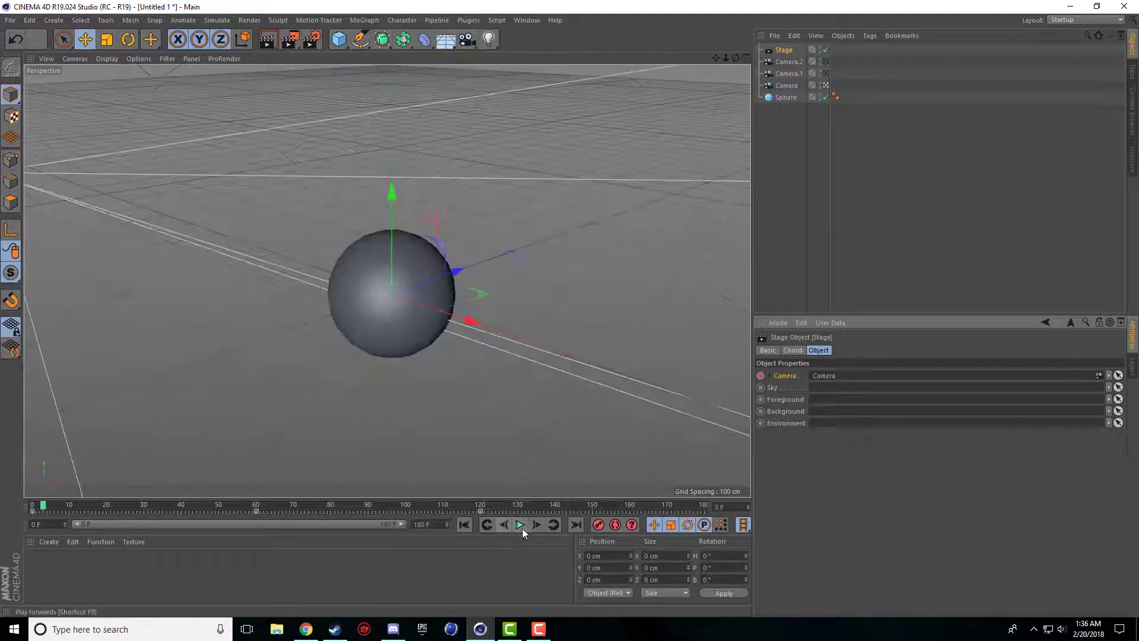
click(464, 525)
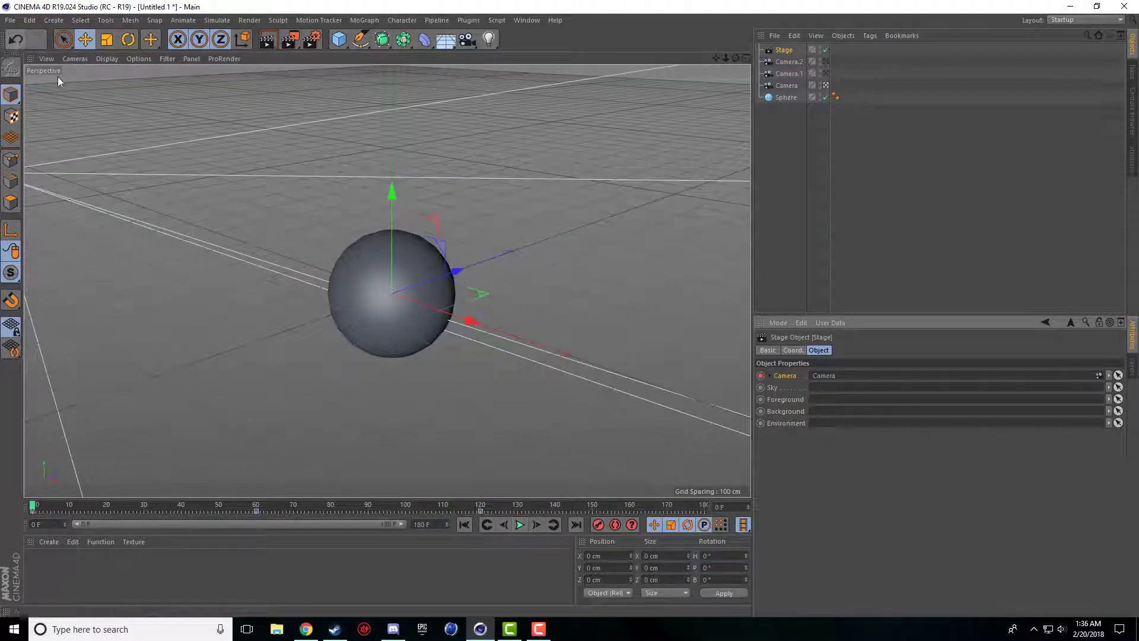
Delete all existing objects from the scene: the stage, the three cameras and the sphere.
drag(869, 158, 719, 64)
key(Delete)
key(Delete)
drag(854, 115, 700, 73)
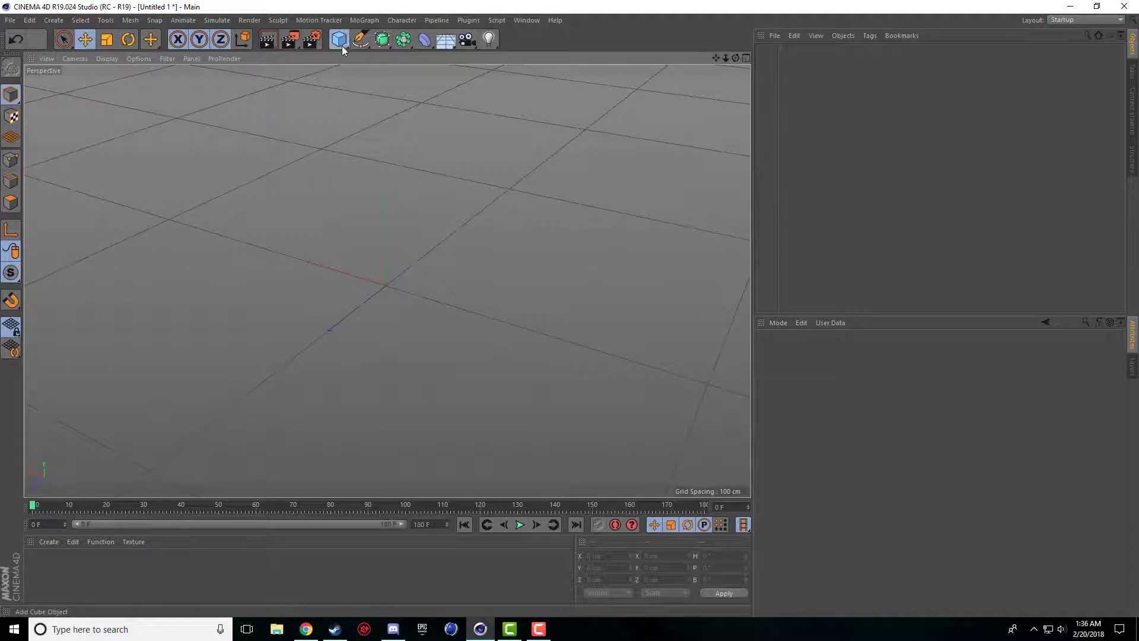
Add a Platonic primitive at the centre of the empty scene.
drag(340, 41, 437, 115)
scroll(438, 374, up, 4)
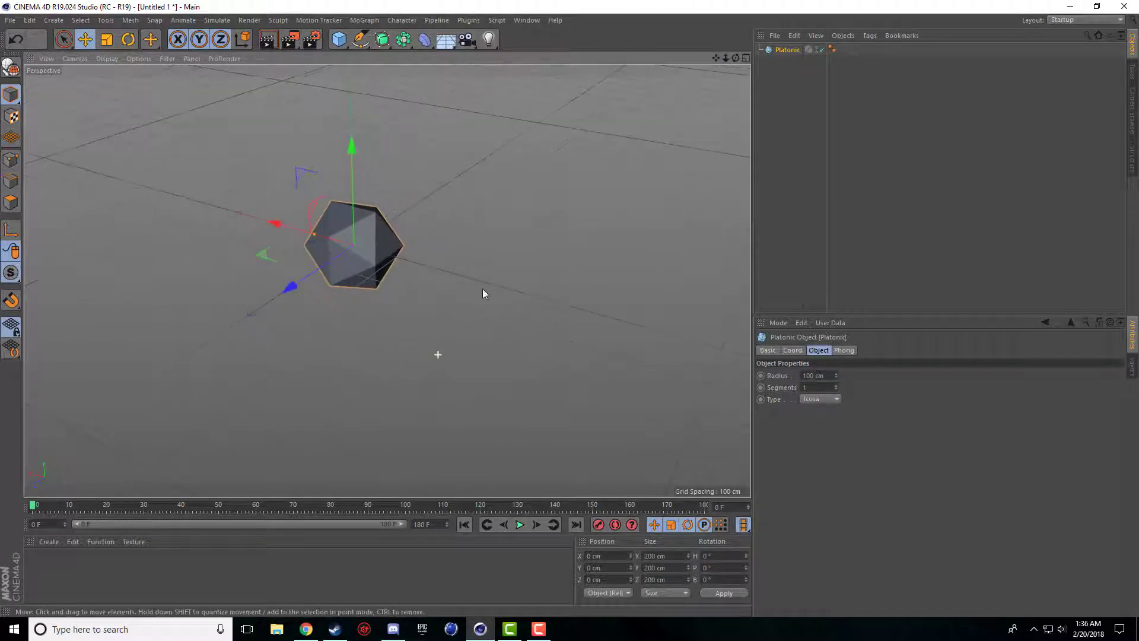
drag(716, 57, 750, 98)
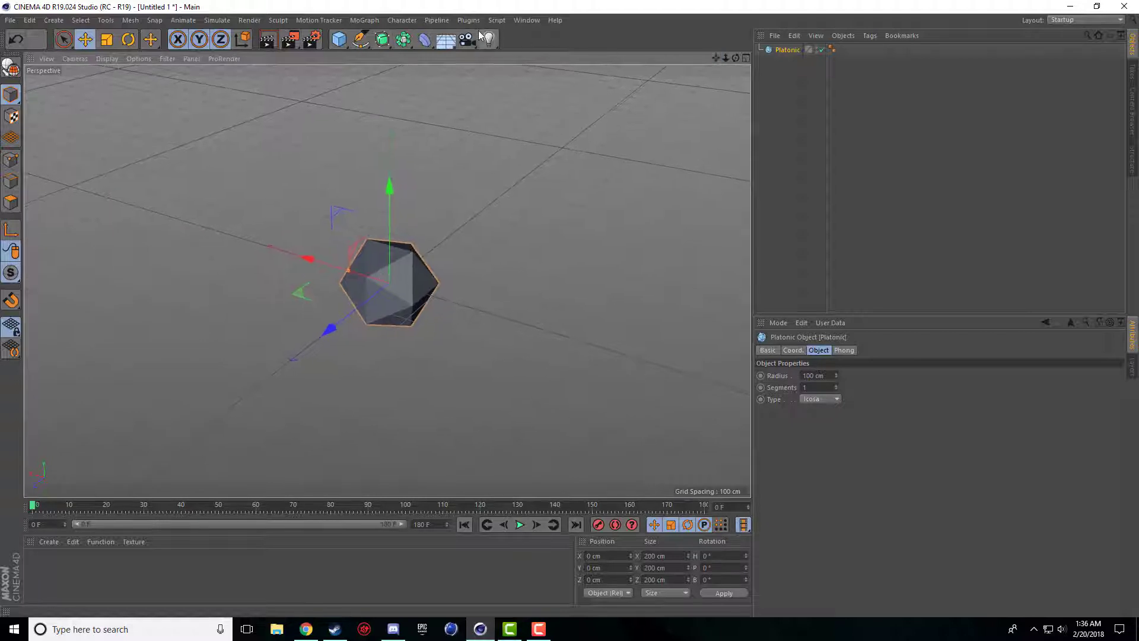
Add a camera at about X -677, Y 715, Z 1093 cm and pull its focus distance to about 1373 cm at the Platonic.
drag(468, 39, 534, 52)
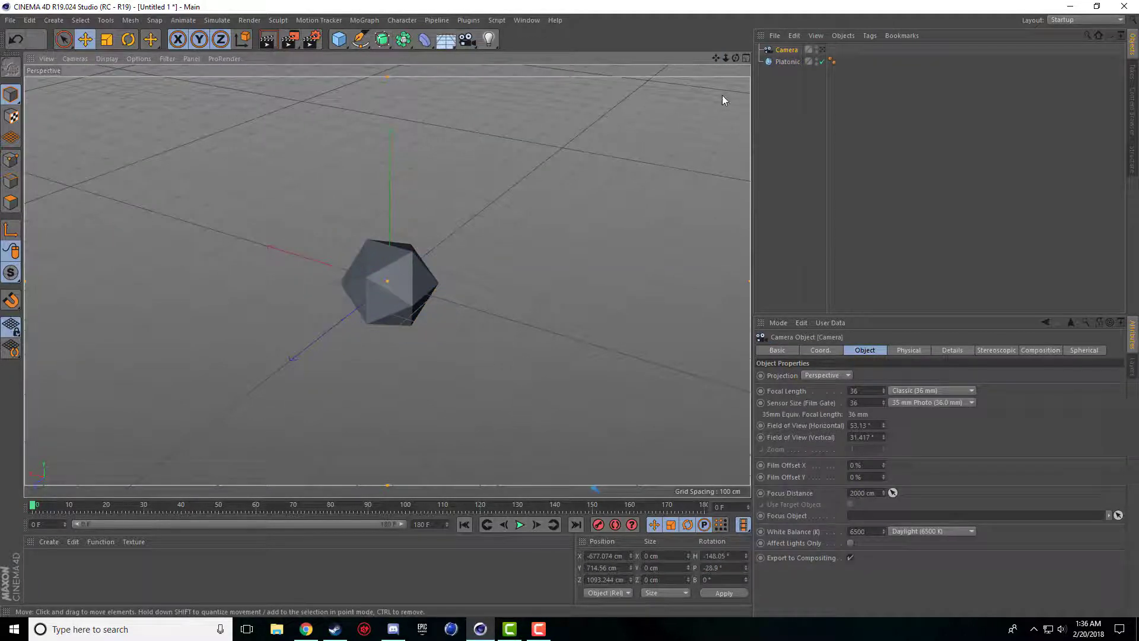
scroll(617, 199, down, 4)
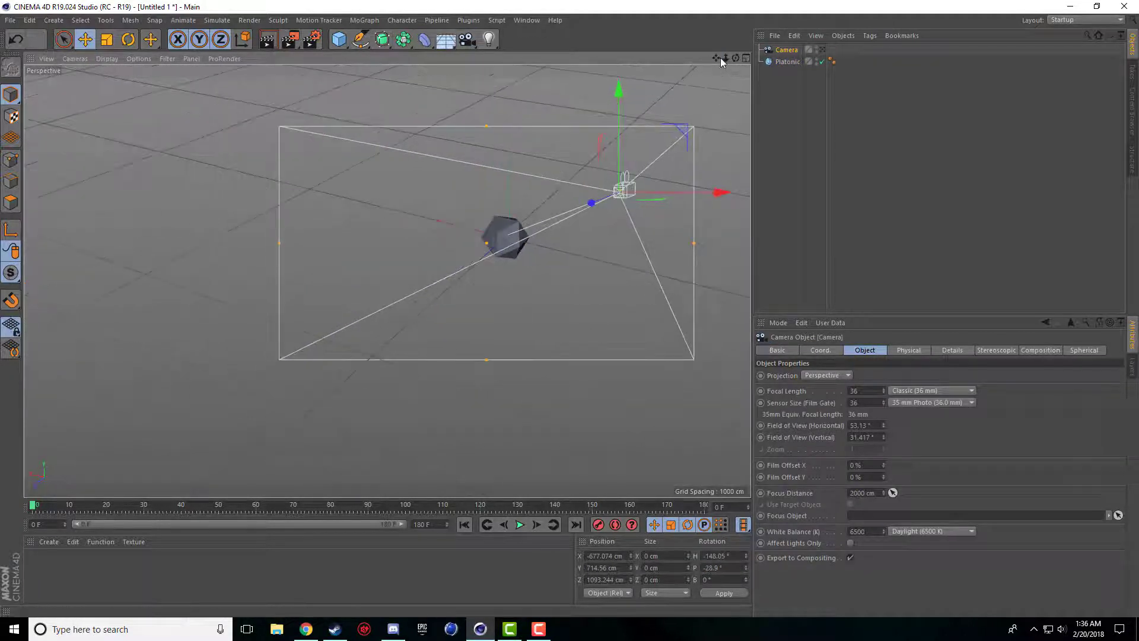
drag(715, 57, 434, 274)
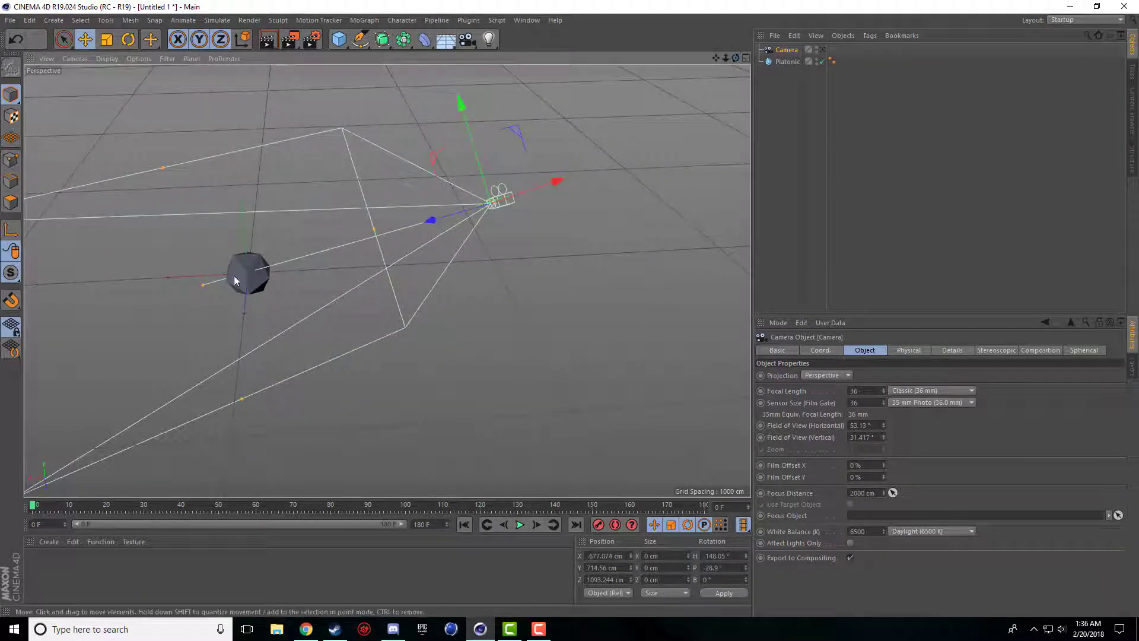
drag(199, 283, 259, 280)
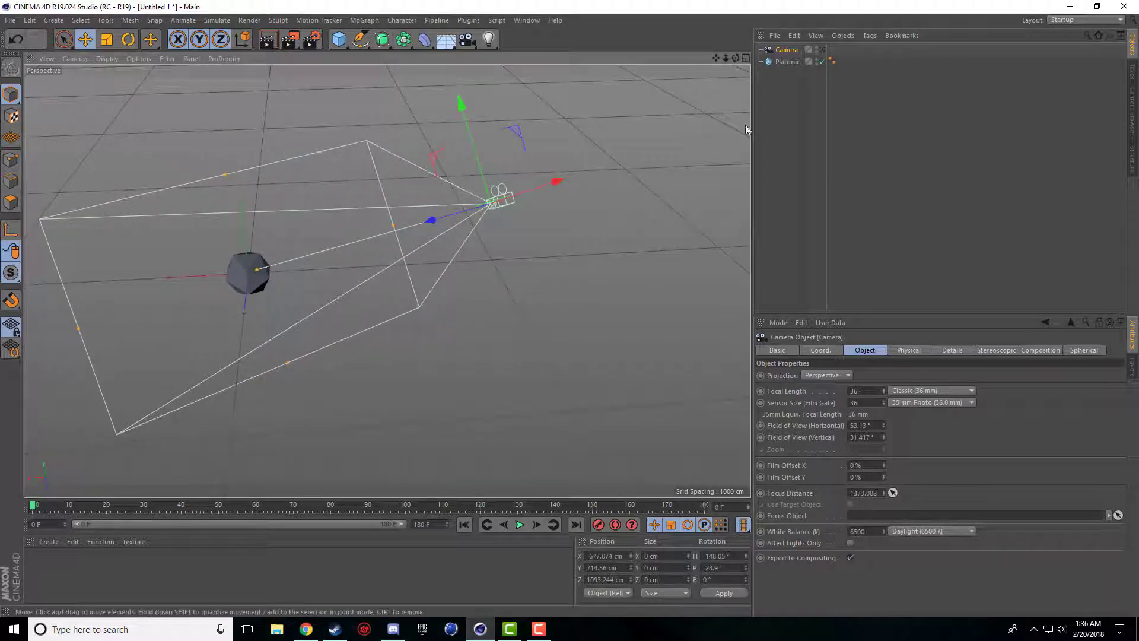
Look through the new camera, leave its view, and examine its placement and its physical settings.
click(822, 52)
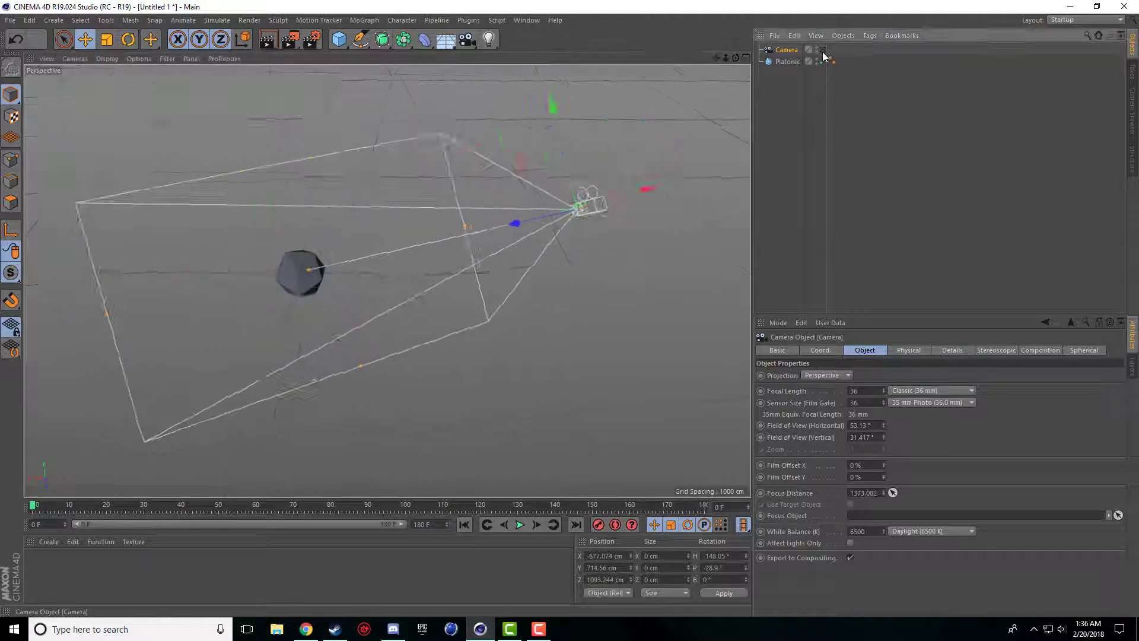
click(823, 50)
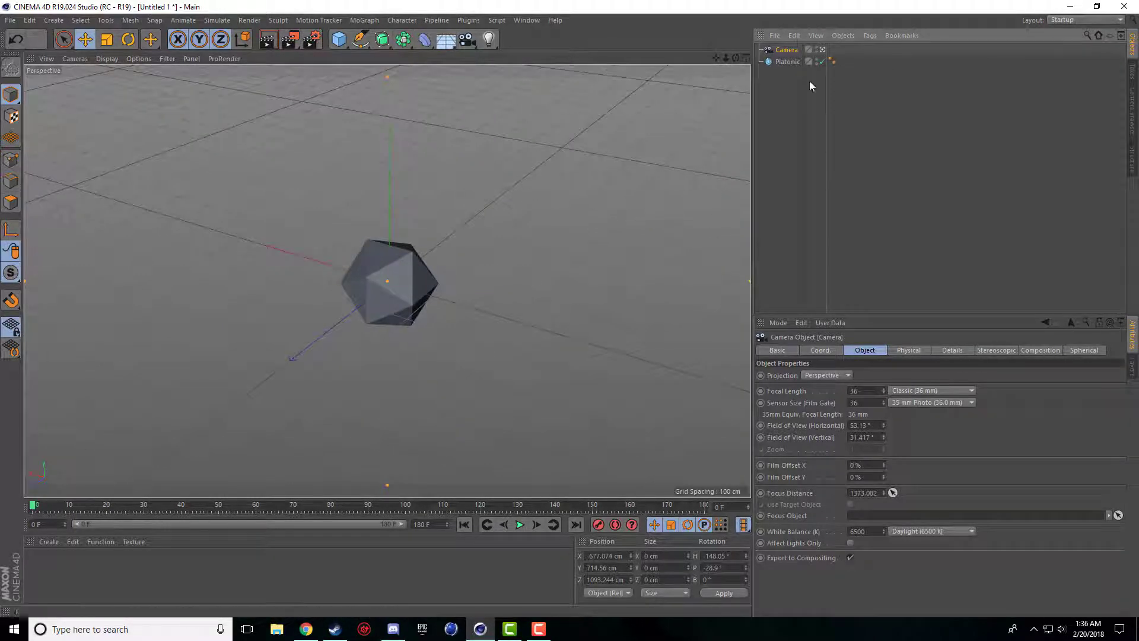
click(822, 51)
drag(736, 58, 842, 220)
alt+drag(386, 281, 387, 280)
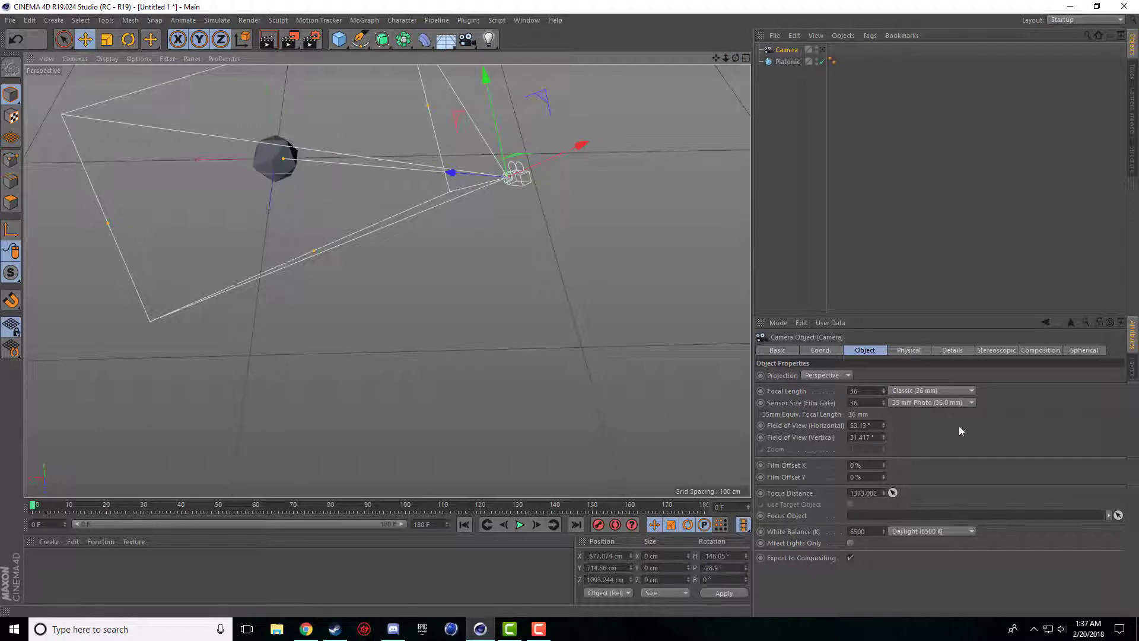
drag(715, 58, 743, 144)
drag(735, 62, 736, 63)
click(908, 350)
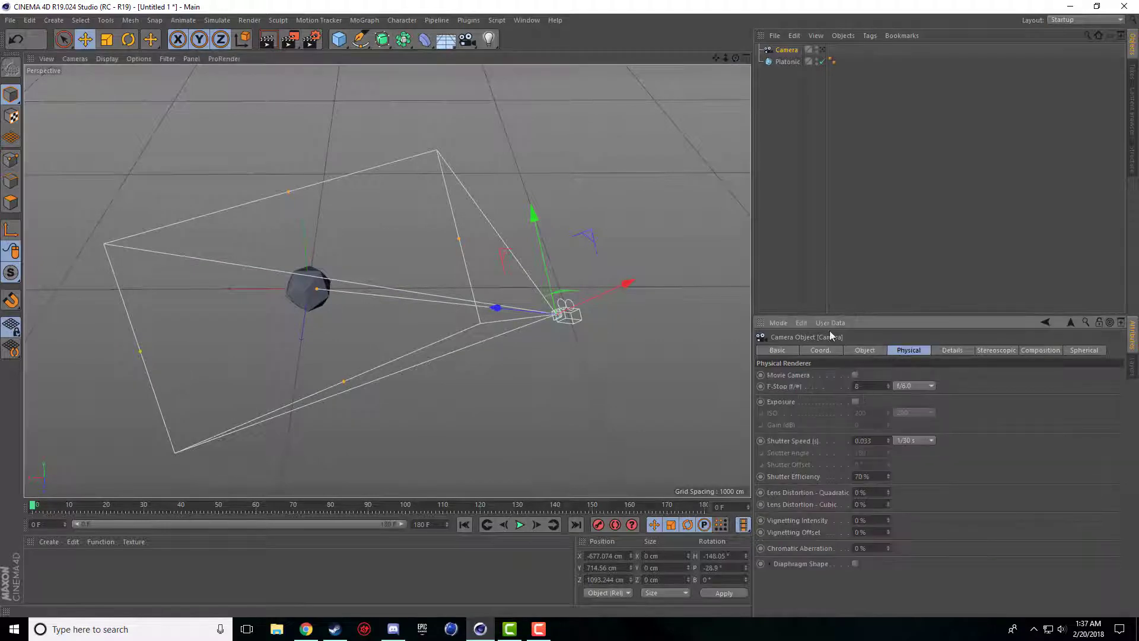
click(859, 350)
Add a second camera viewing the Platonic from above at about X 1140, Y 1757, Z 2041 cm.
drag(716, 58, 794, 54)
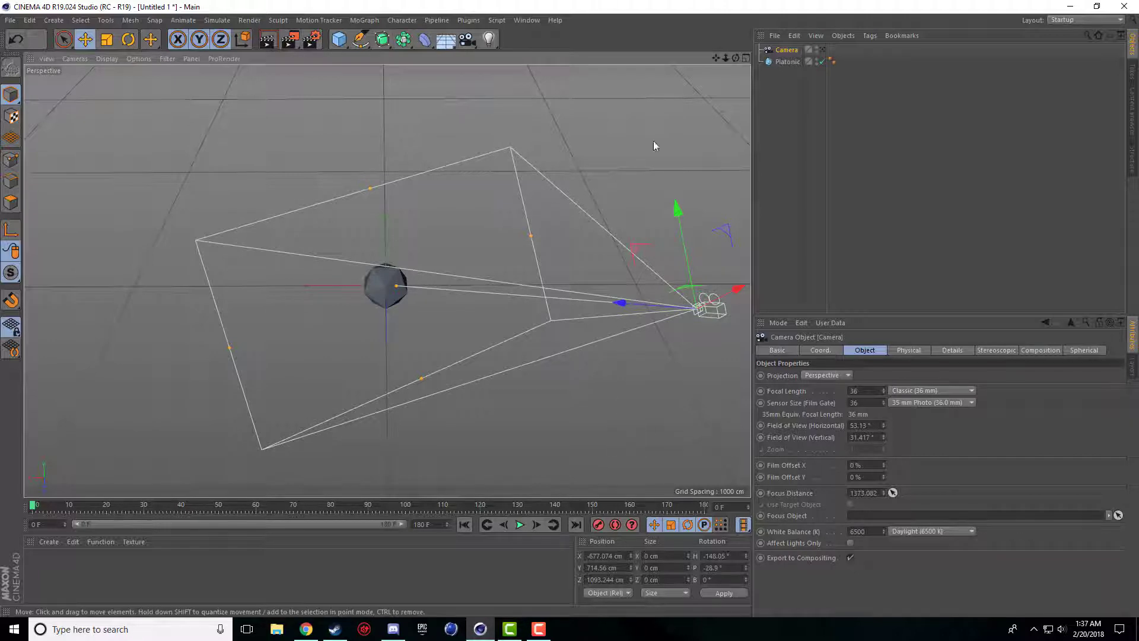
drag(716, 58, 748, 55)
click(773, 61)
click(472, 41)
click(515, 56)
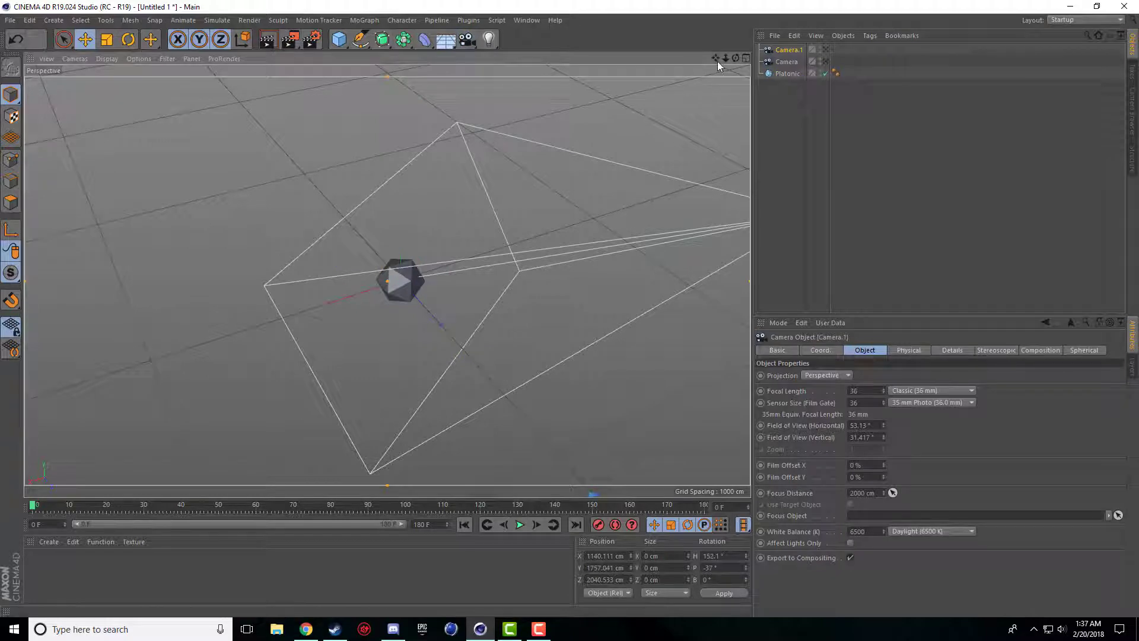
Add a third camera viewing the Platonic from below at about Y -990 cm, with a pitch of about 19°.
drag(717, 62, 807, 4)
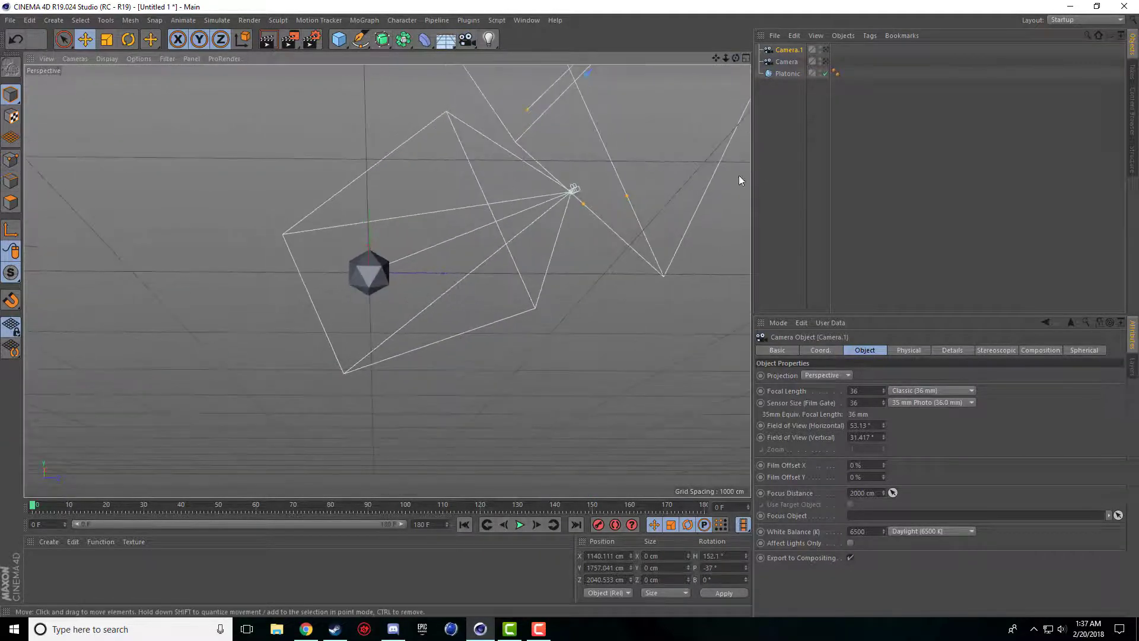
mouse_move(716, 58)
mouse_down()
mouse_move(760, 59)
mouse_move(735, 64)
mouse_up()
drag(488, 40, 530, 58)
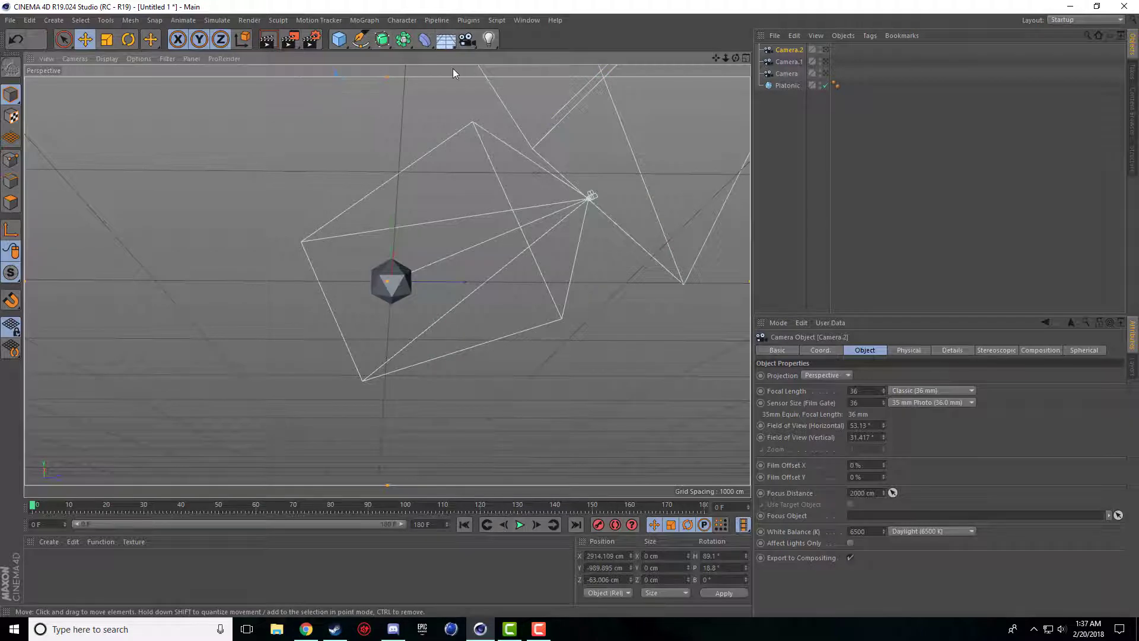
Add a Stage object, assign the first camera as its camera, and keyframe that assignment at frame 0.
drag(449, 44, 486, 174)
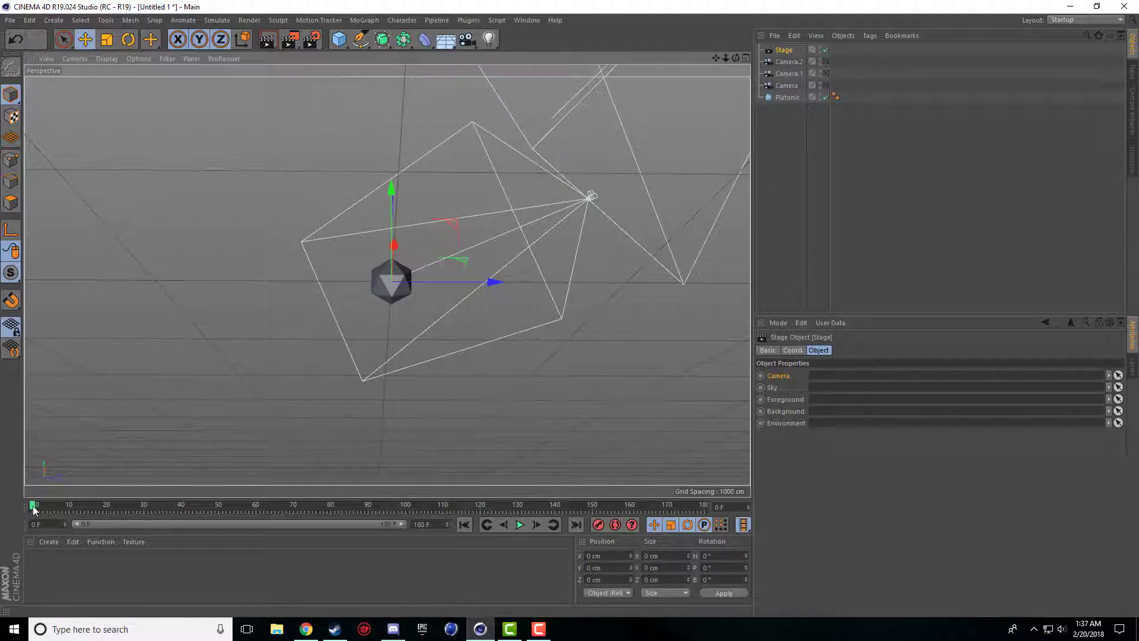
click(825, 86)
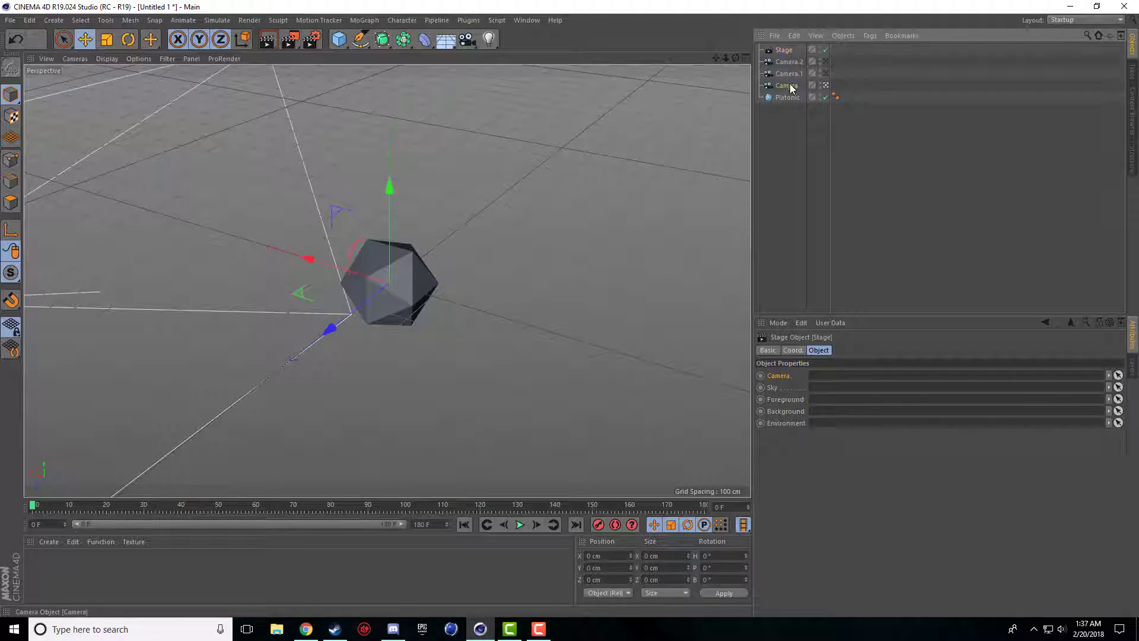
drag(786, 86, 822, 380)
click(760, 376)
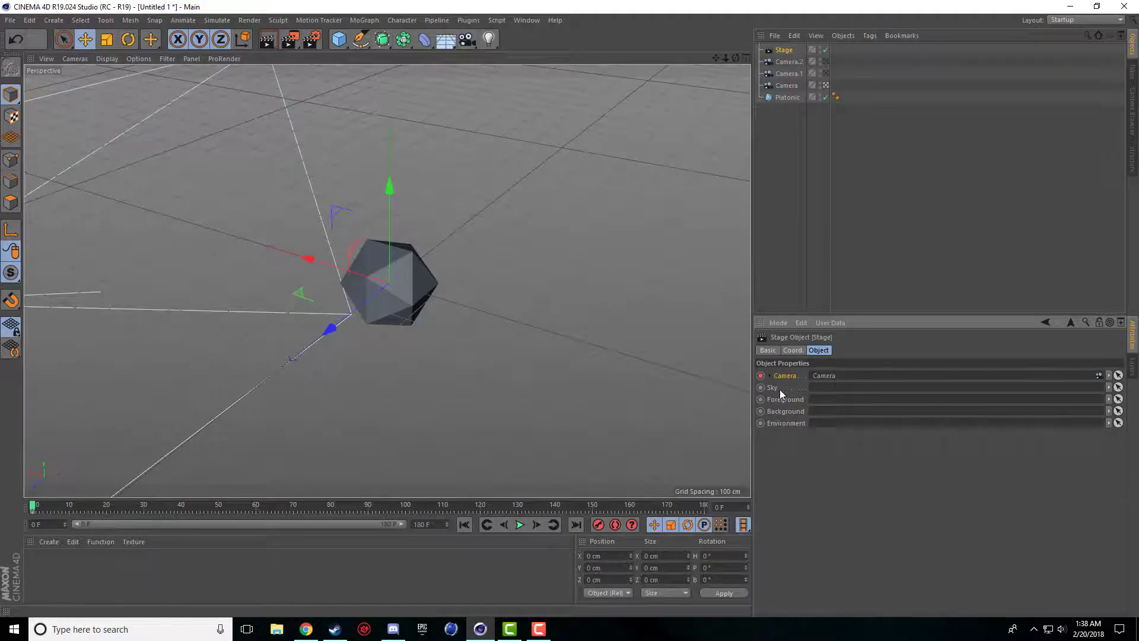
Assign Camera.1 as the stage's camera at frame 40 and keyframe it.
drag(32, 507, 183, 529)
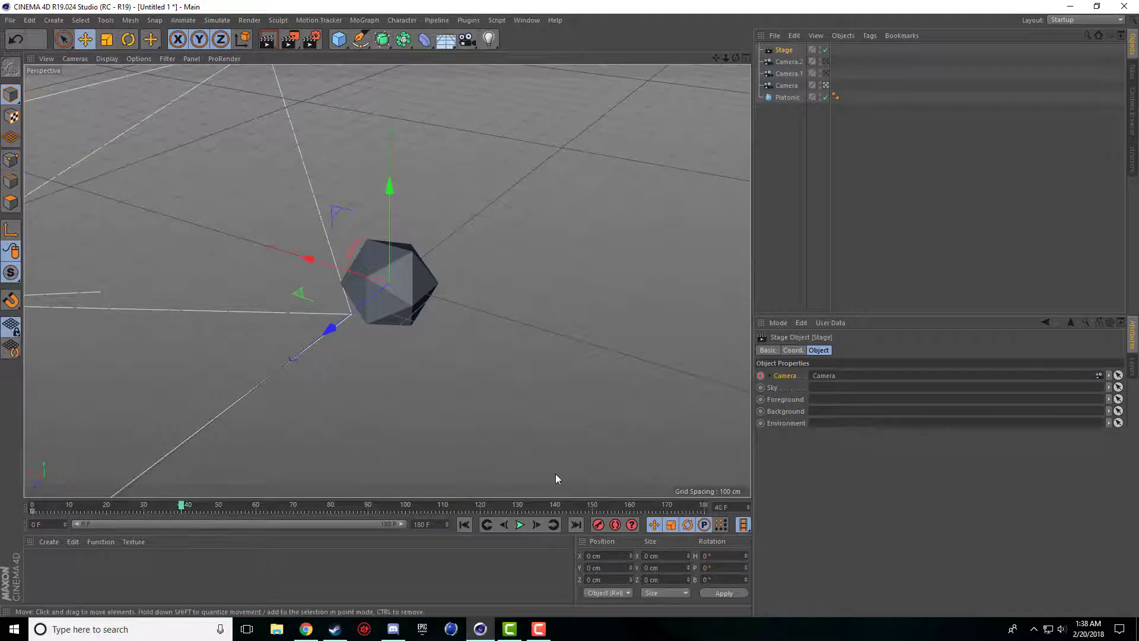
drag(792, 78, 848, 380)
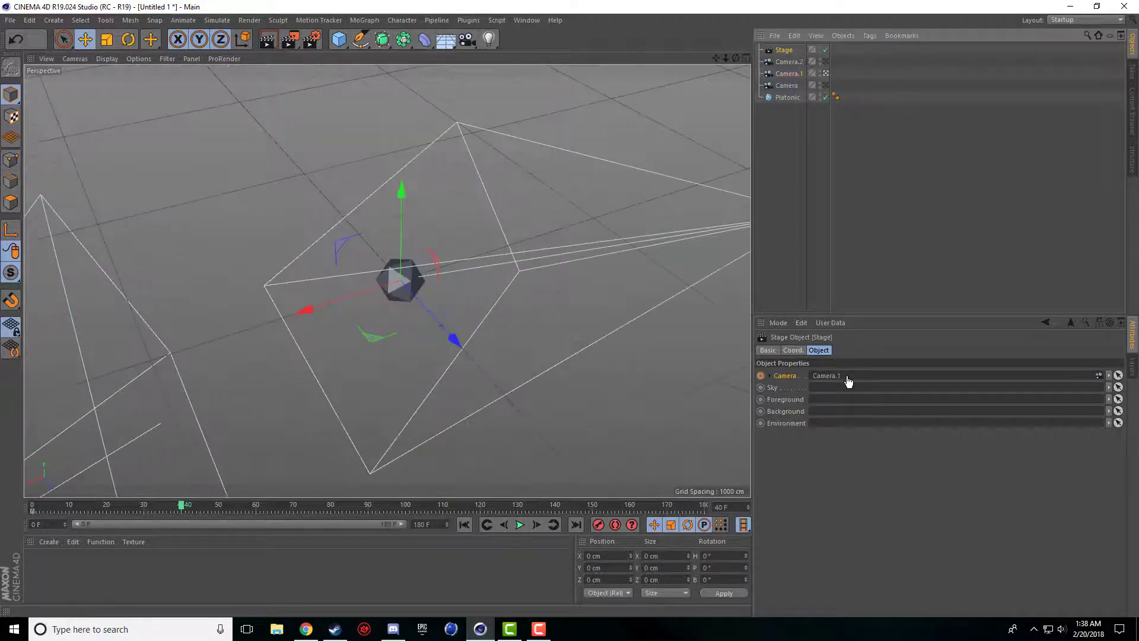
click(761, 376)
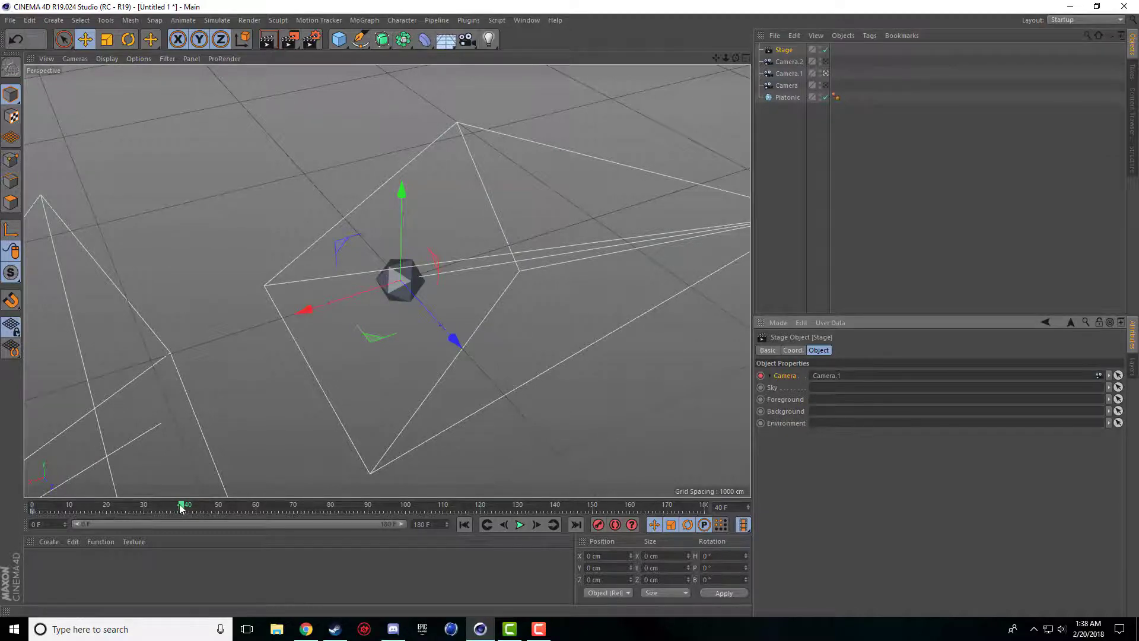
Play the animation from frame 0 to check the switch from the first camera to Camera.1.
drag(181, 508, 33, 509)
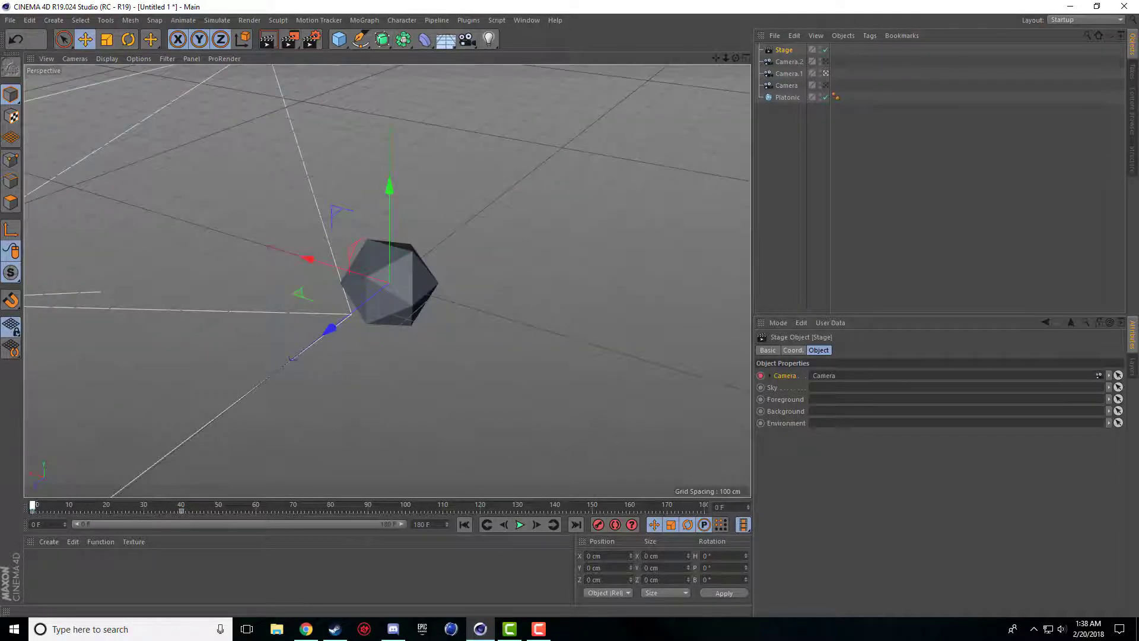
click(518, 525)
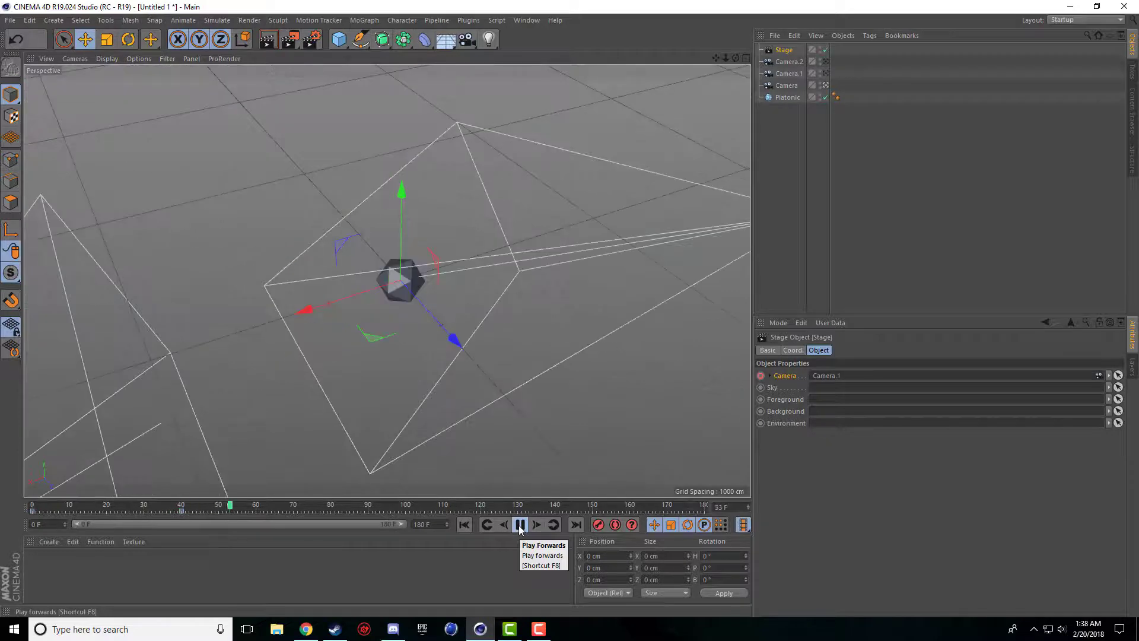
click(520, 526)
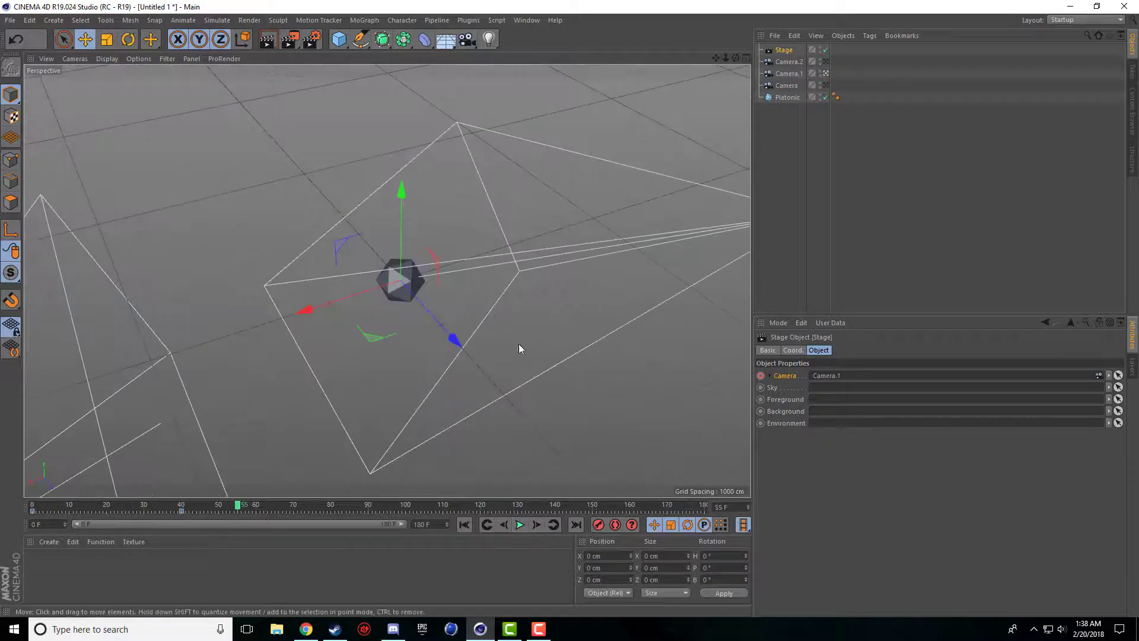
Assign Camera.2 as the stage's camera at frame 80 and keyframe it.
click(329, 509)
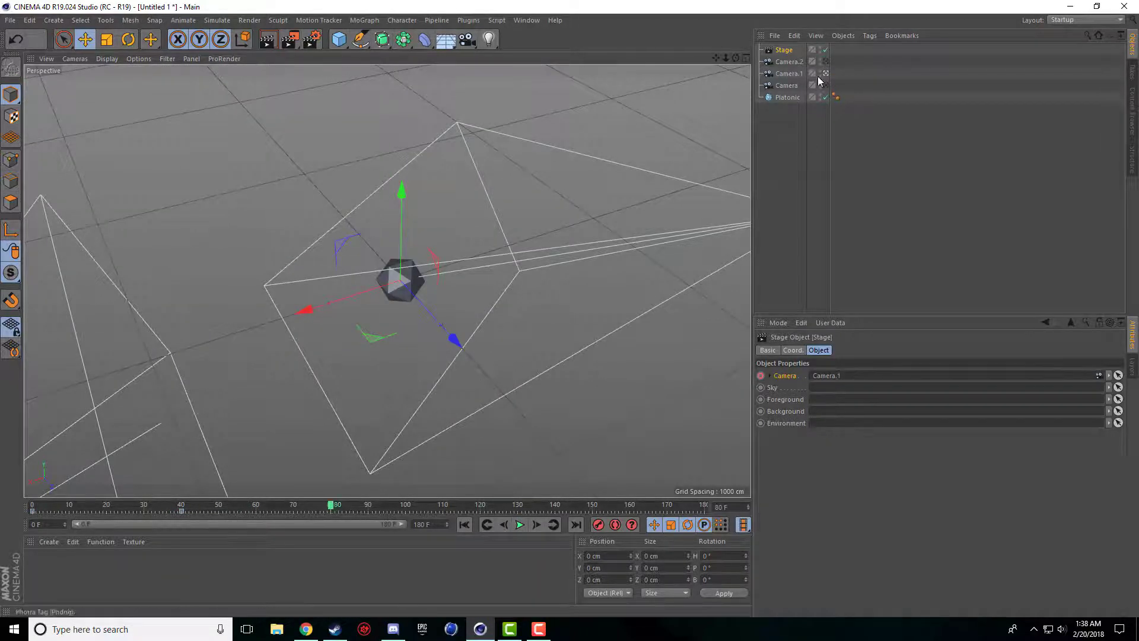
drag(801, 63, 831, 376)
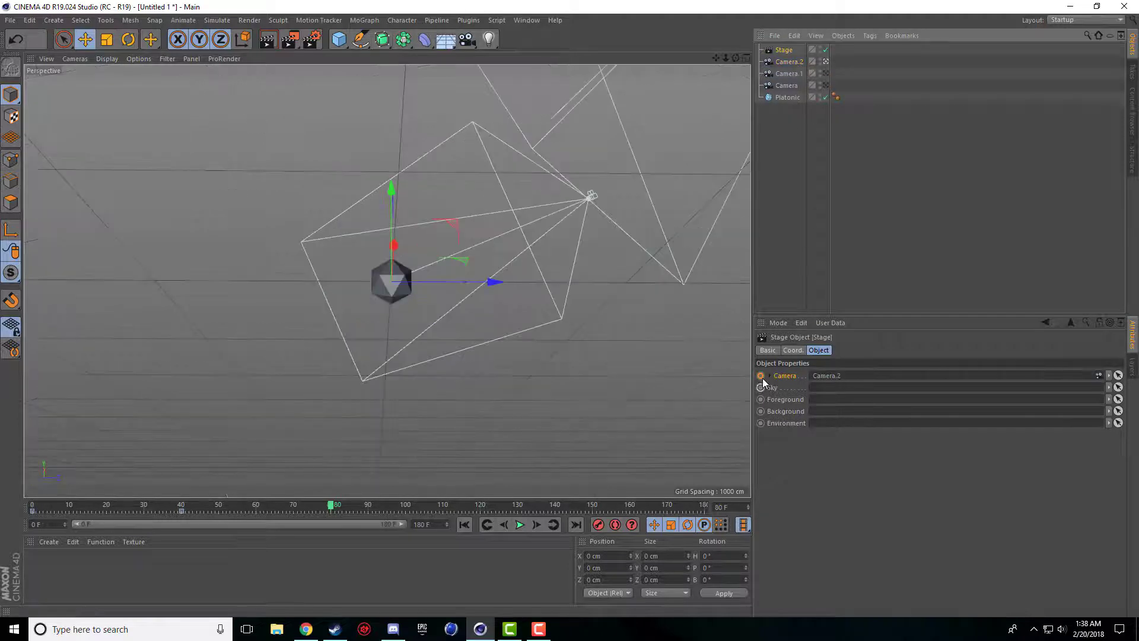
Play the animation repeatedly from the start to review the switches between all three cameras, and return to frame 0.
click(464, 525)
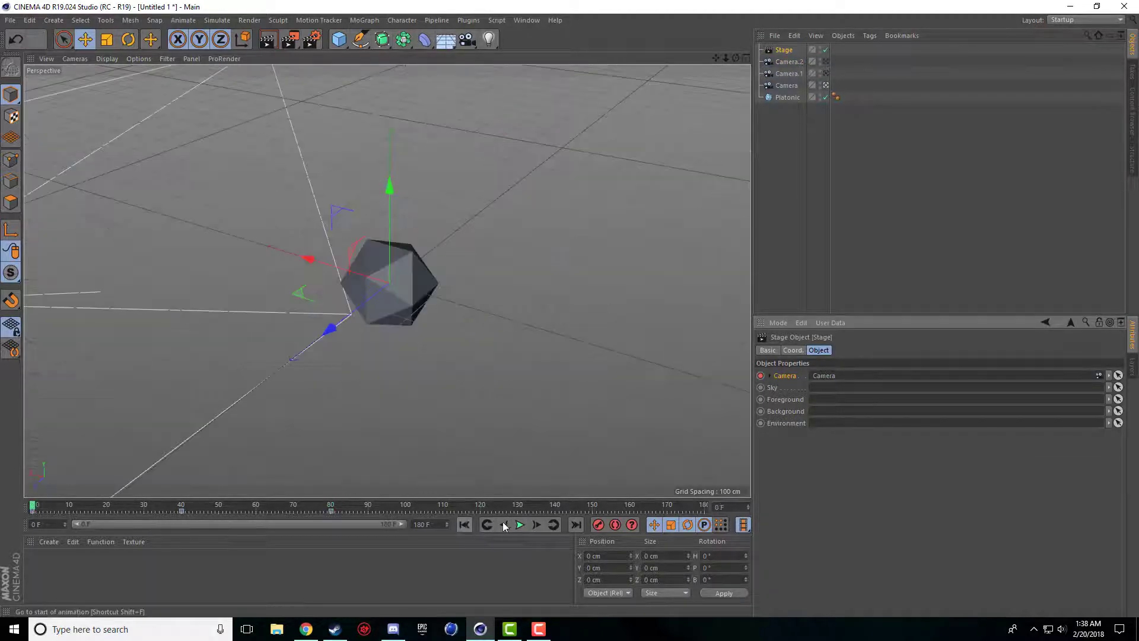
click(520, 525)
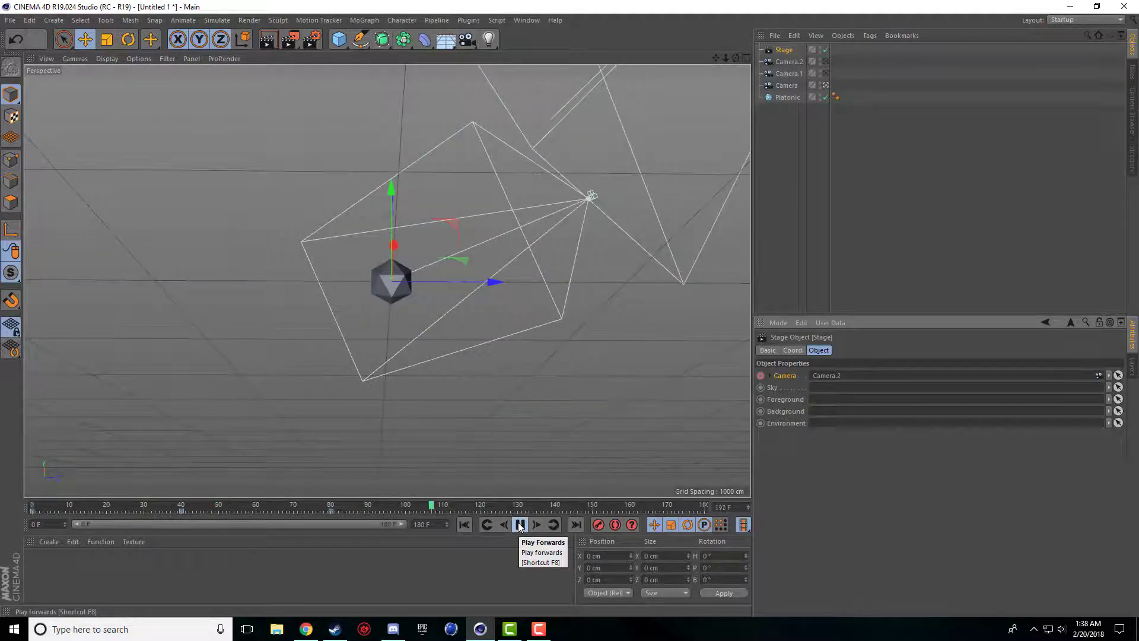
click(519, 525)
click(464, 525)
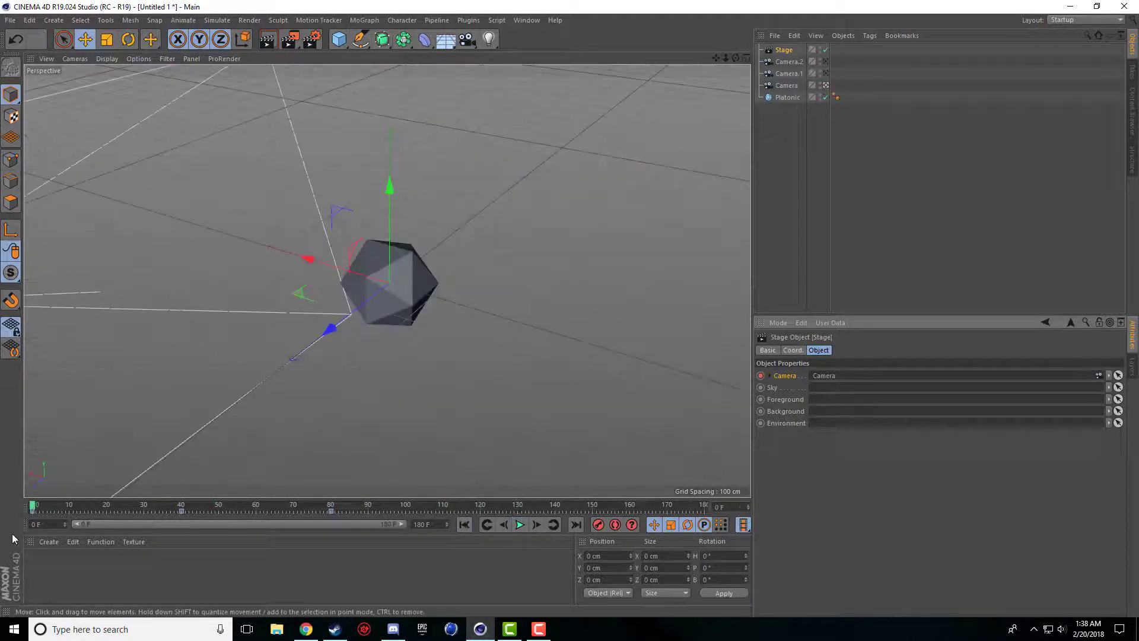
click(520, 525)
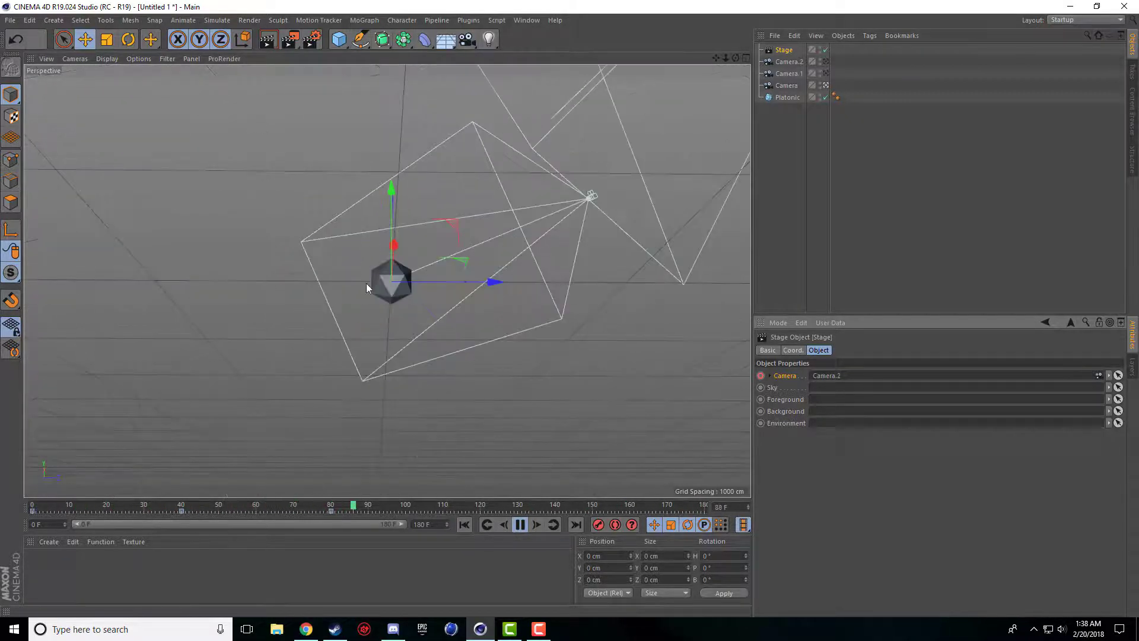
click(464, 525)
click(520, 525)
click(464, 524)
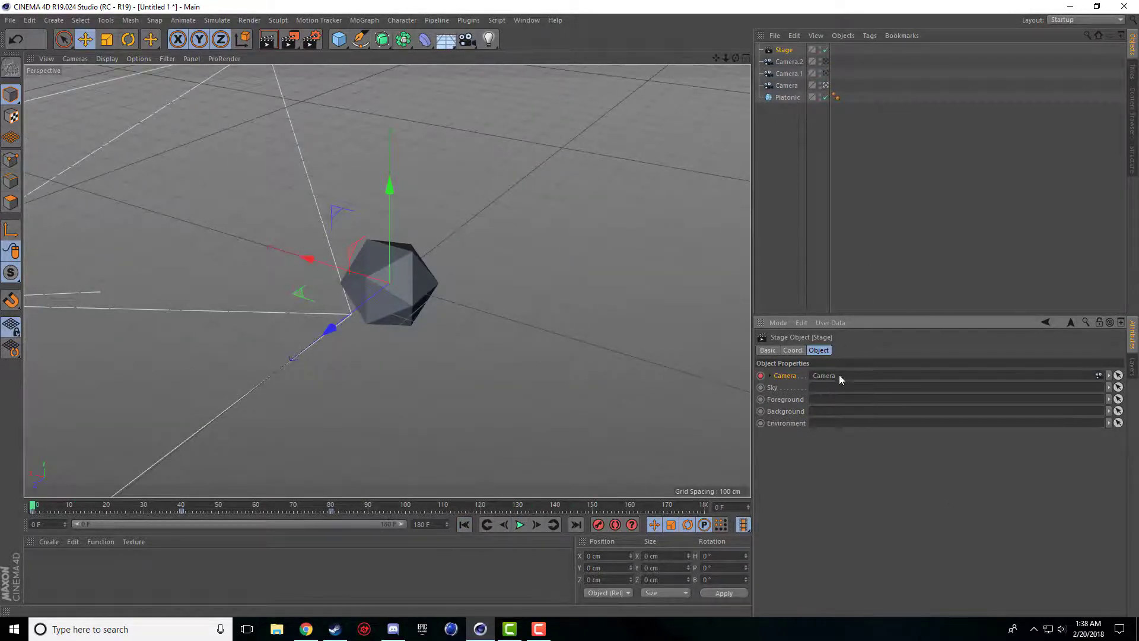
Expand the linked camera's properties within the stage settings to examine them, and collapse them again.
click(769, 376)
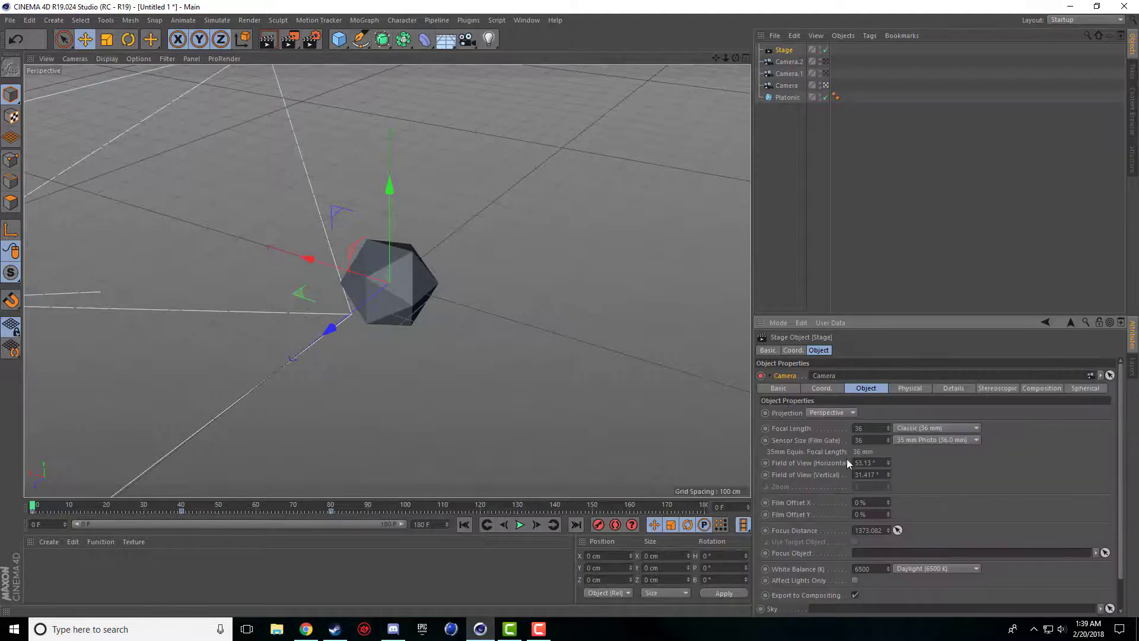
click(769, 377)
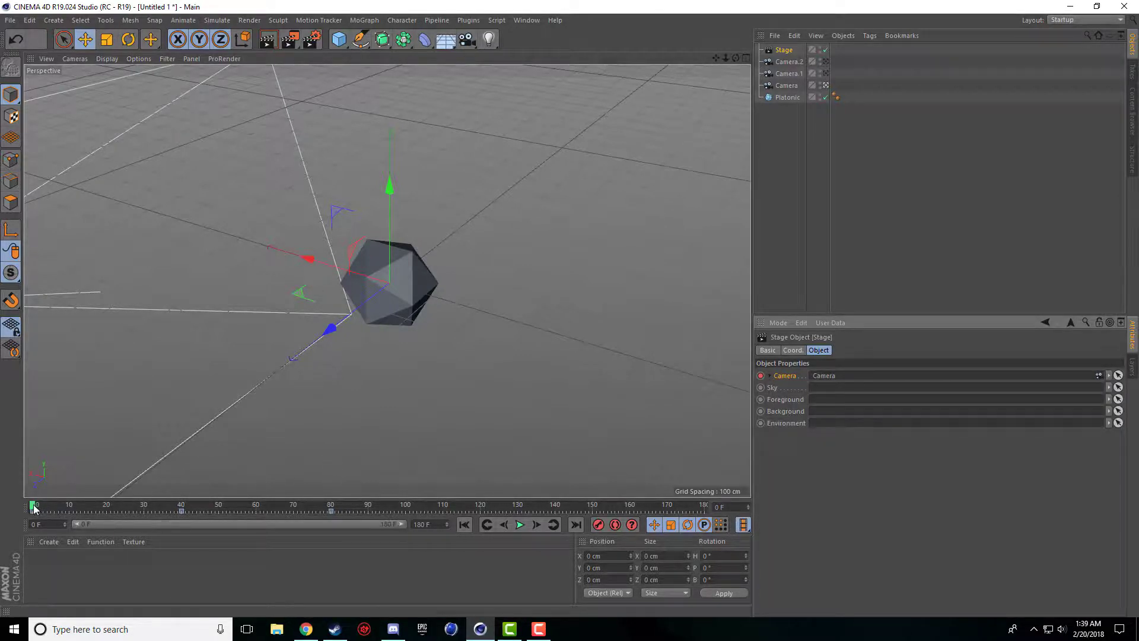
mouse_move(34, 508)
mouse_down()
mouse_move(364, 499)
mouse_move(32, 508)
mouse_up()
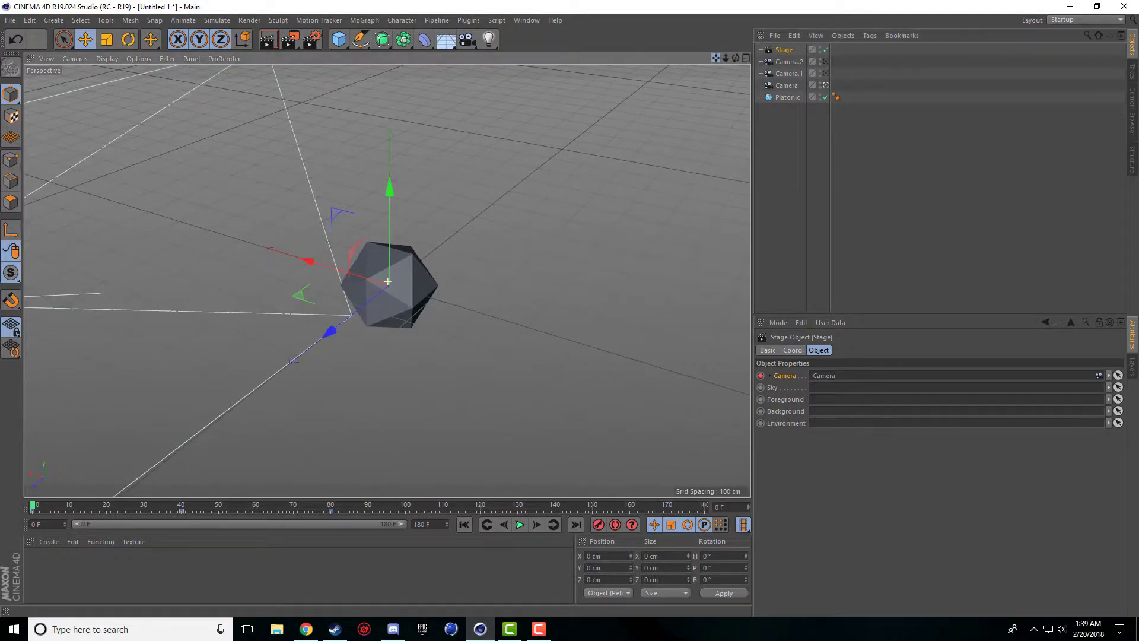
click(479, 628)
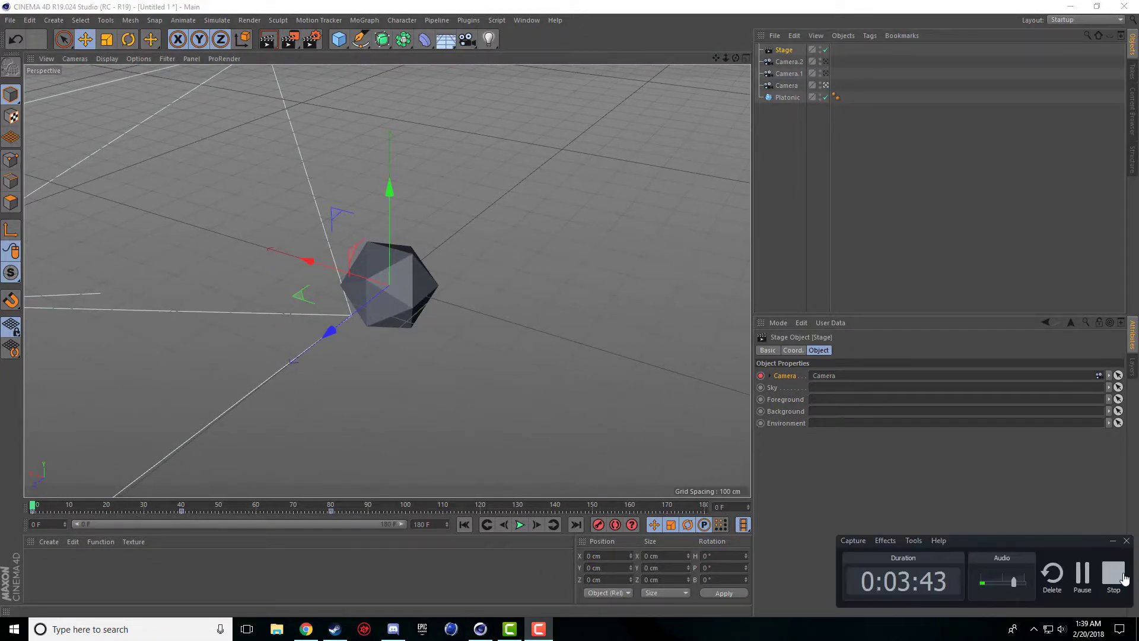